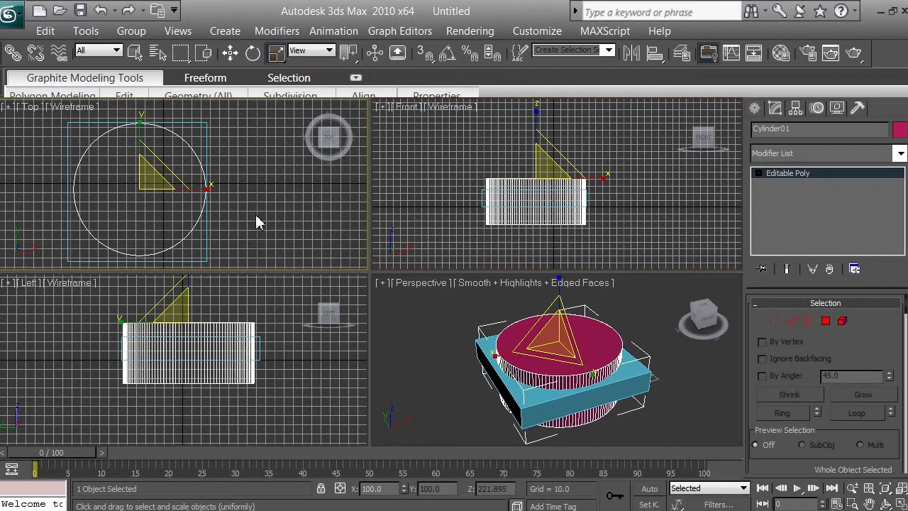
click(870, 504)
drag(258, 208, 307, 205)
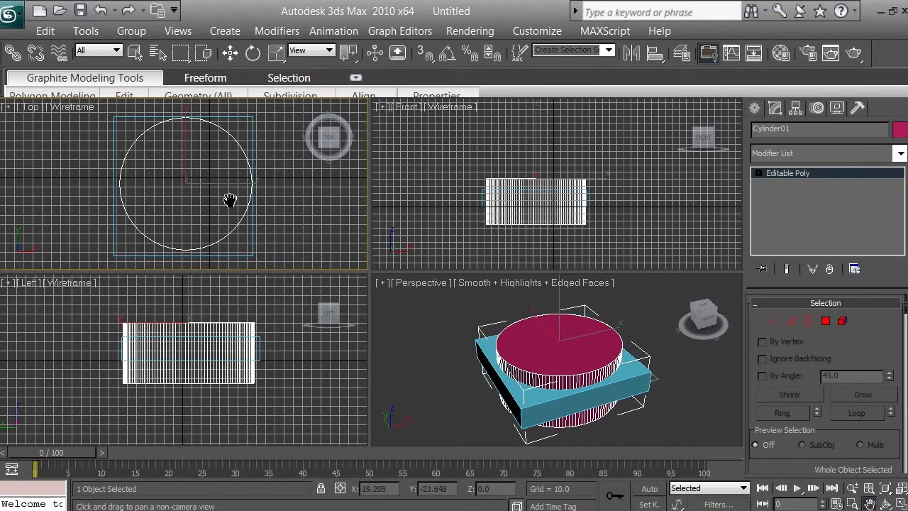
drag(217, 203, 227, 205)
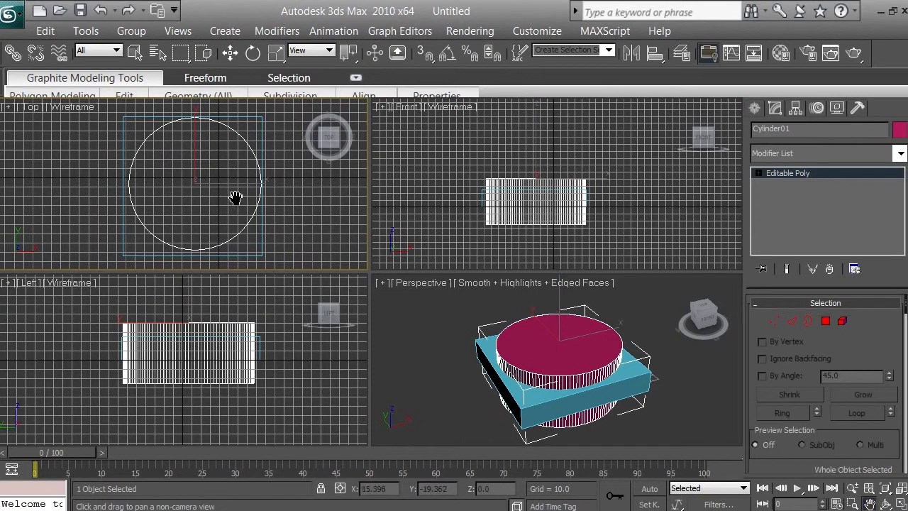
scroll(229, 204, up, 3)
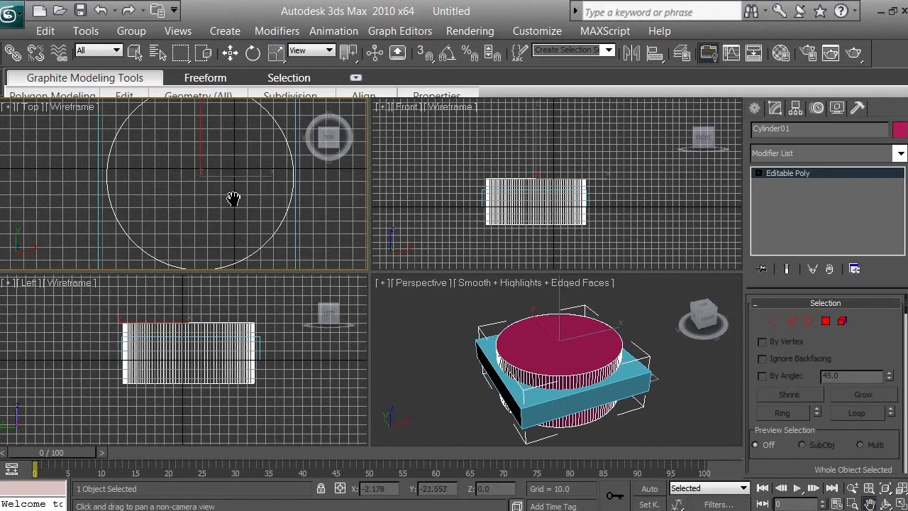
drag(233, 197, 233, 227)
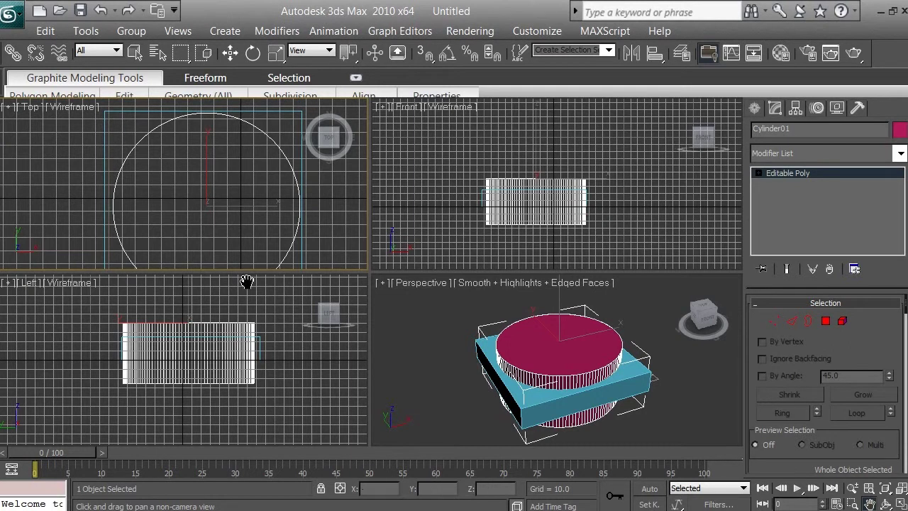
mouse_move(247, 237)
mouse_down()
mouse_move(253, 170)
mouse_move(263, 253)
mouse_move(265, 223)
mouse_move(251, 203)
mouse_move(241, 222)
mouse_up()
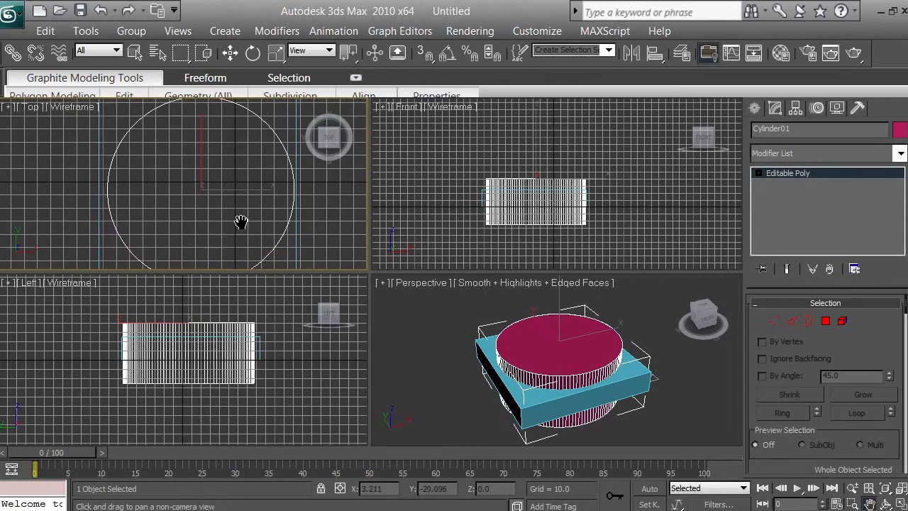
- Move the cylinder along X and Y in the Top view until it sits centred within the box's square outline
key(w)
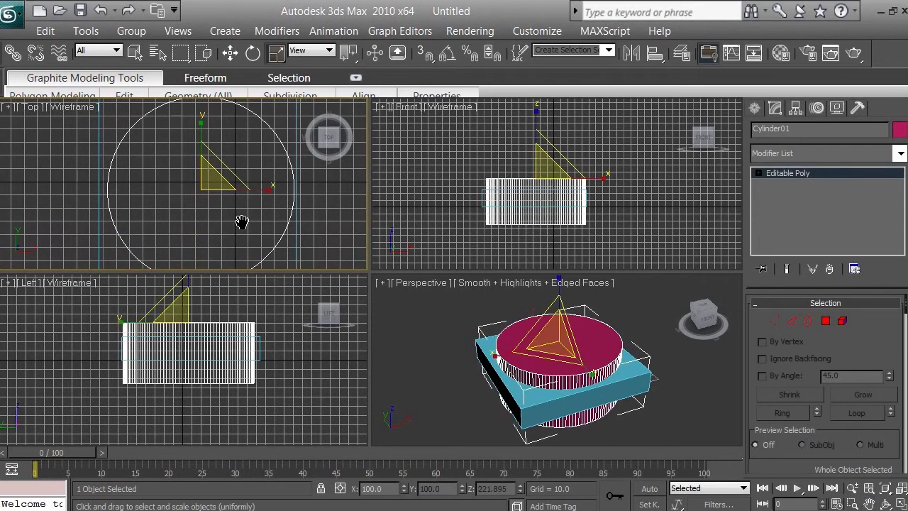
click(232, 55)
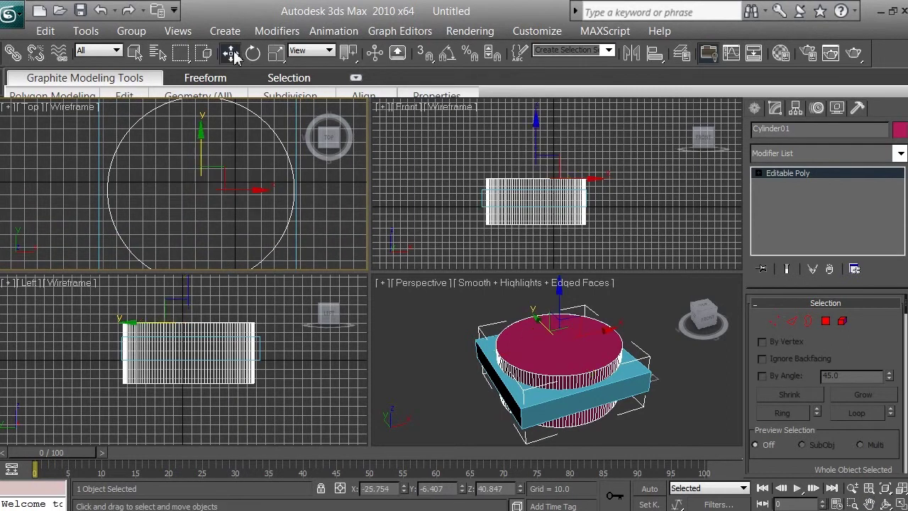
right_click(169, 190)
key(Escape)
right_click(177, 206)
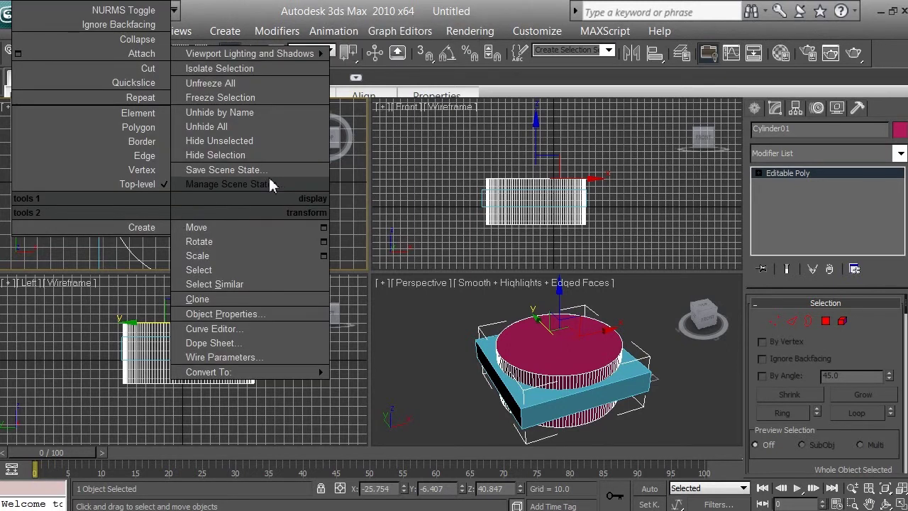
click(355, 203)
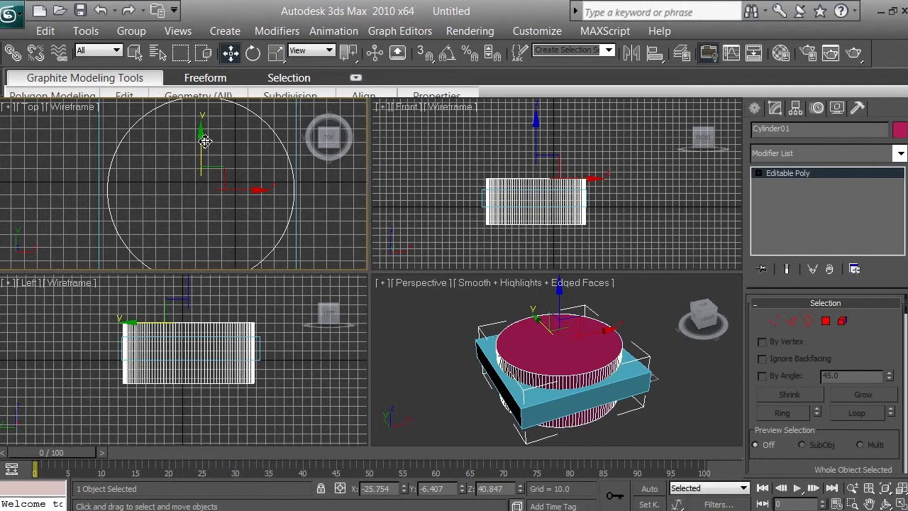
scroll(221, 181, down, 2)
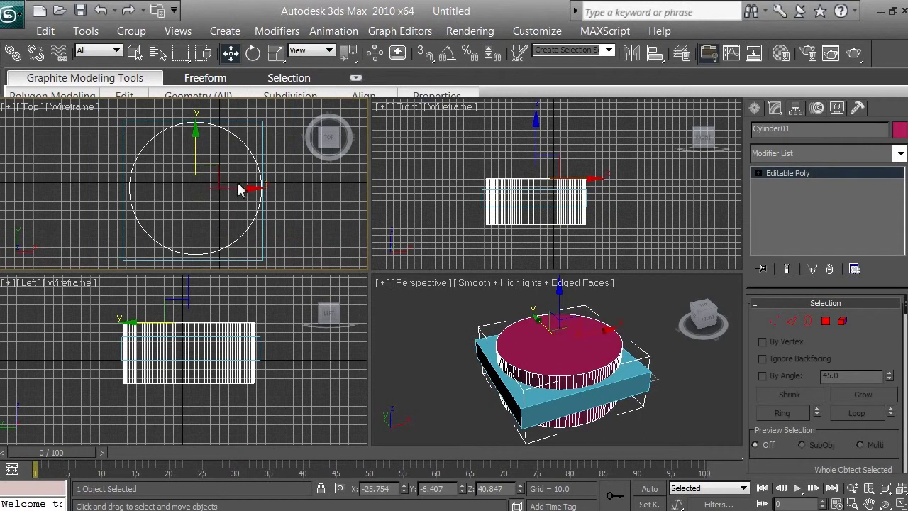
drag(241, 189, 240, 191)
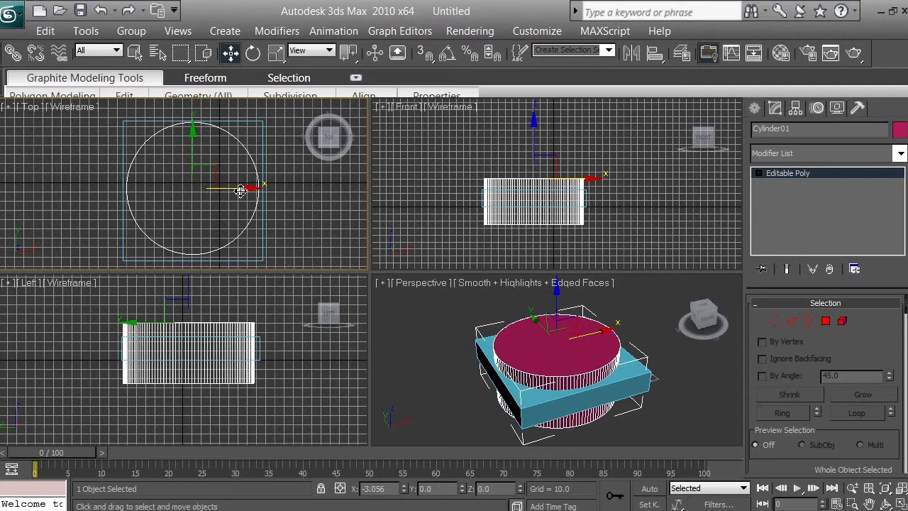
drag(196, 147, 198, 149)
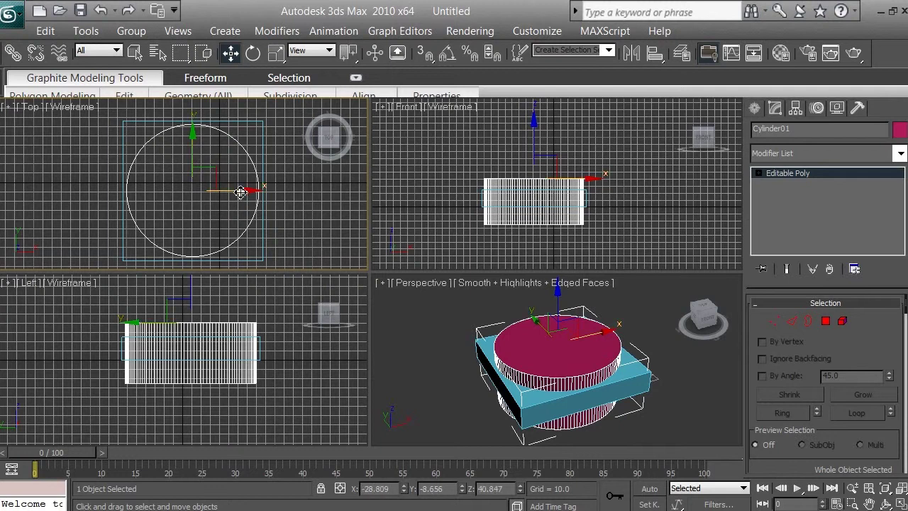
drag(241, 193, 242, 191)
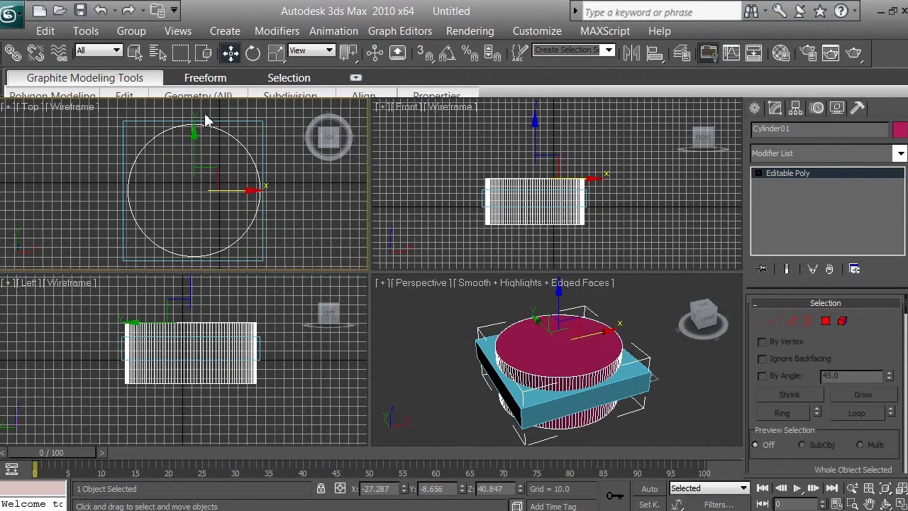
- Clone the cylinder as a Copy and move the clone straight up in the Front view to a Z of about 219.8
click(45, 31)
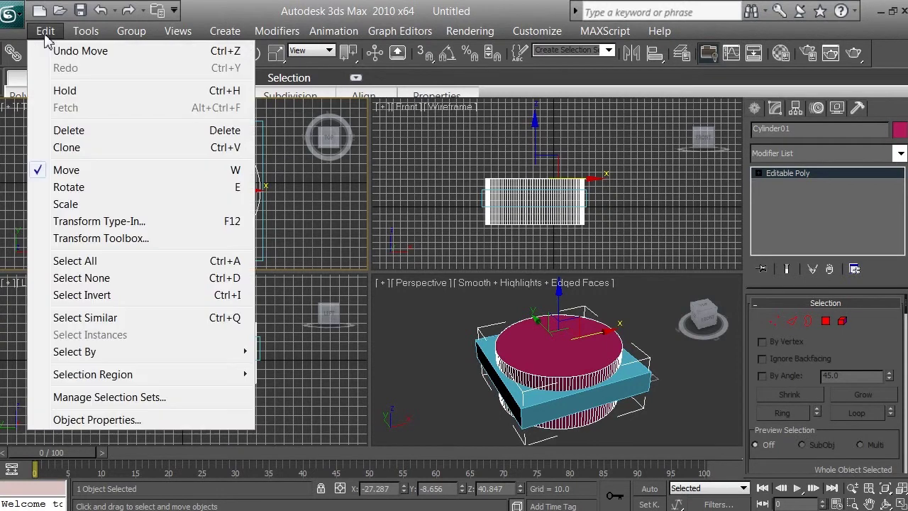
click(67, 148)
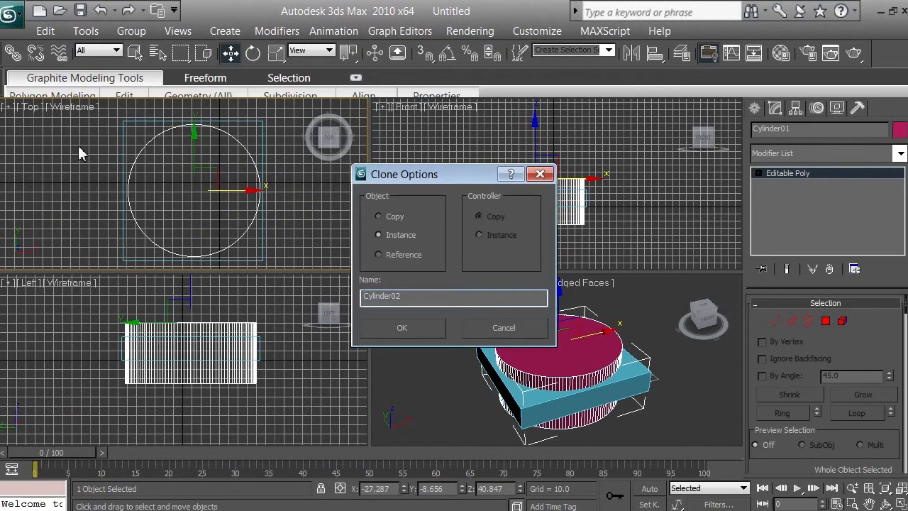
click(395, 217)
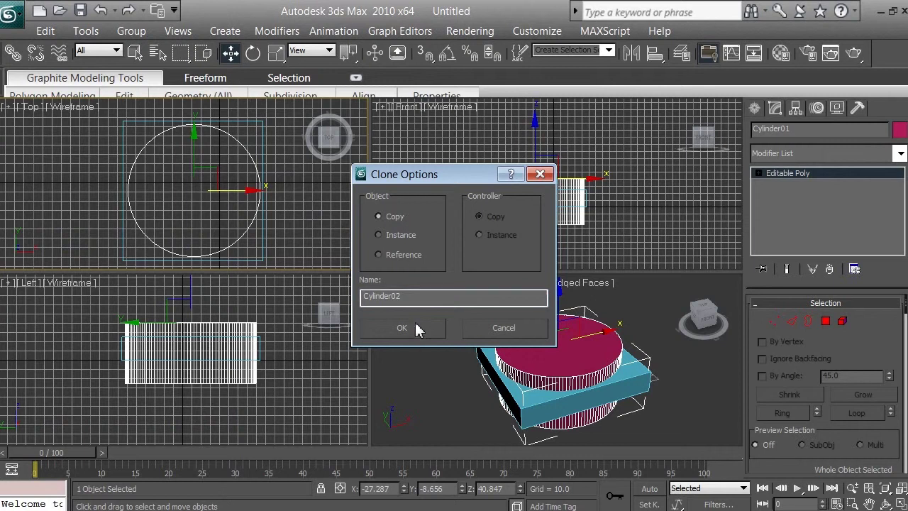
click(392, 235)
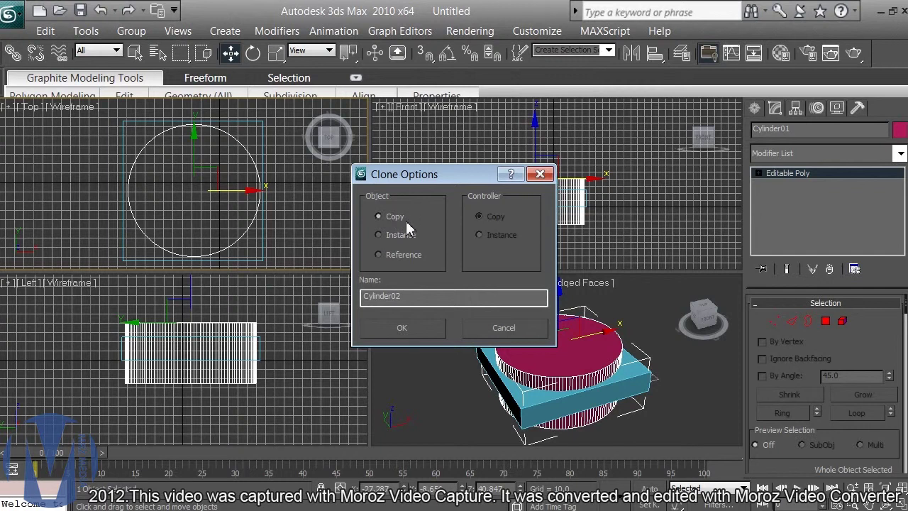
click(415, 330)
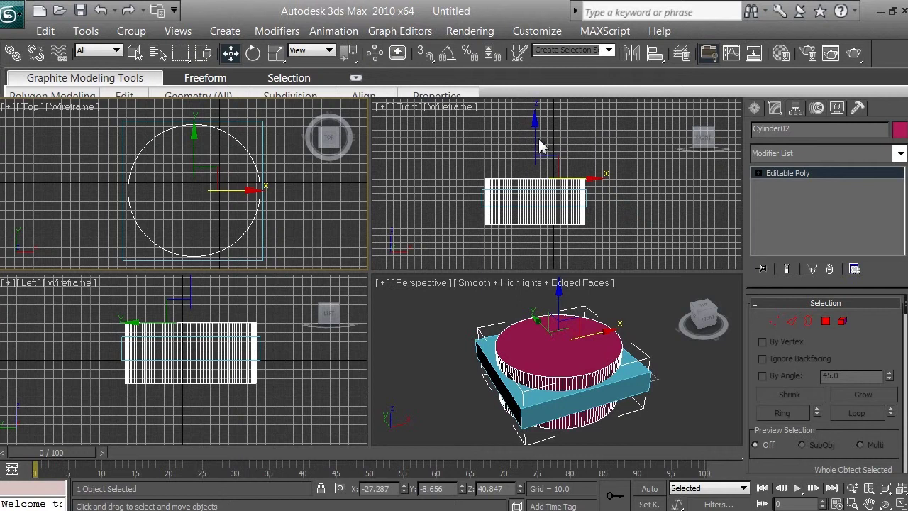
right_click(605, 145)
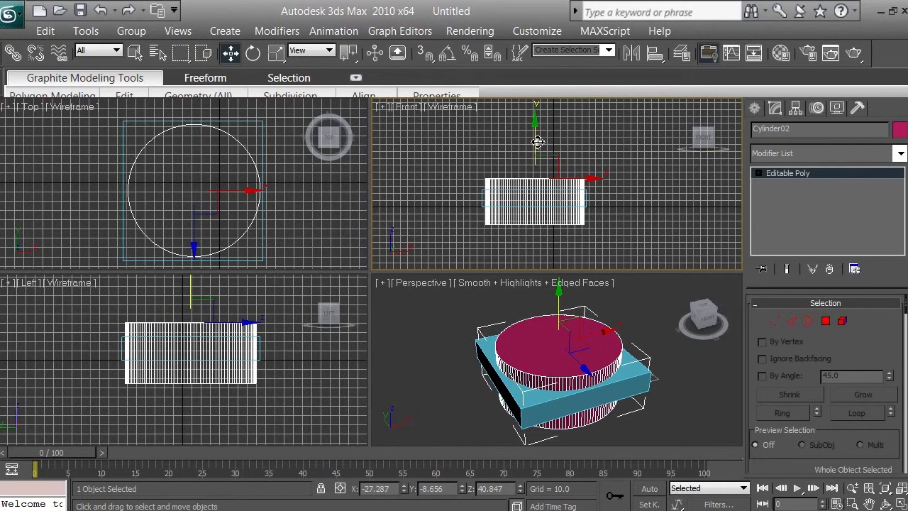
shift+drag(537, 141, 539, 16)
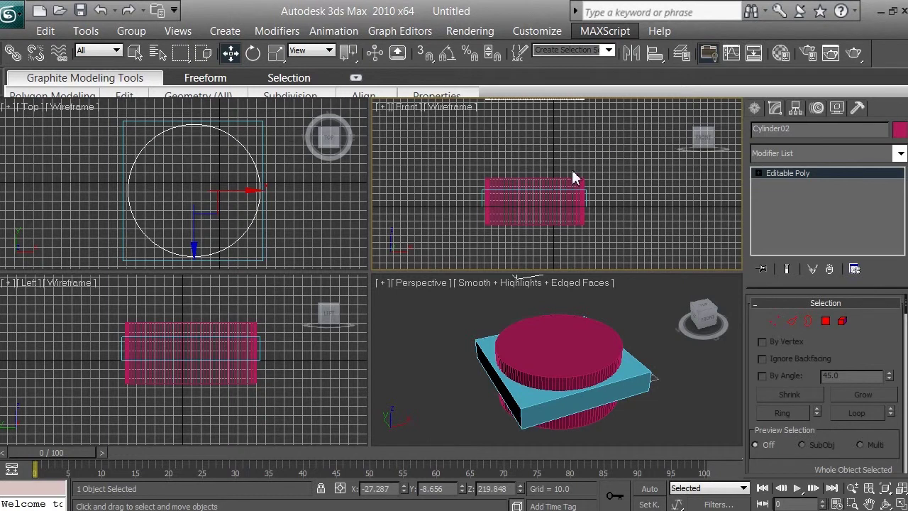
- Rename the raised cylinder copy to BaseCylinder
double_click(793, 130)
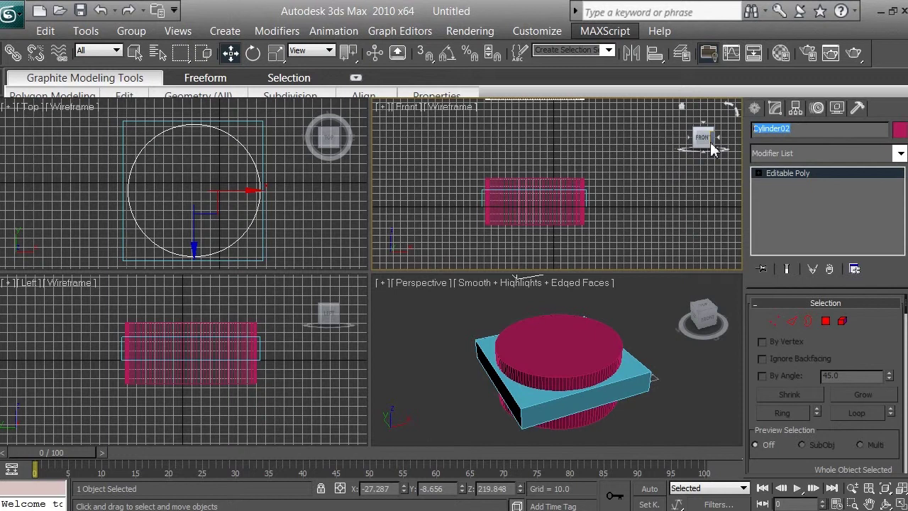
text(Base)
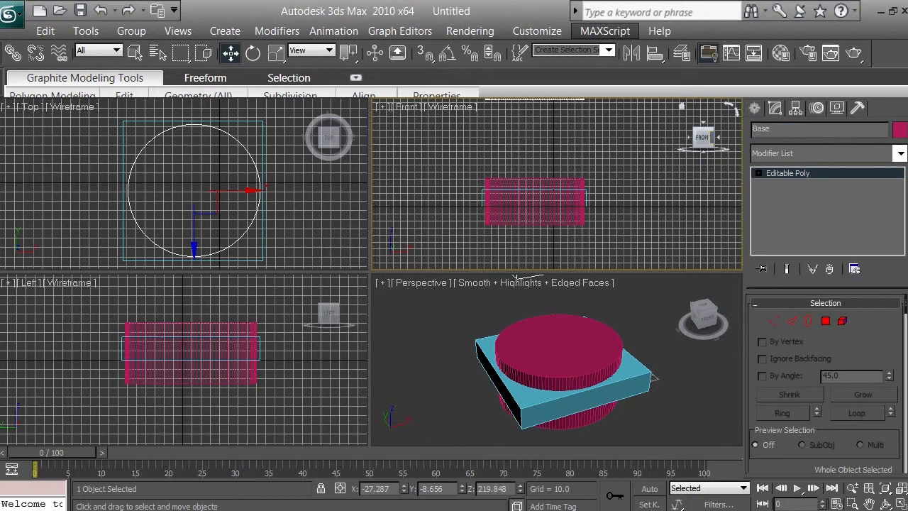
text(Cylinder)
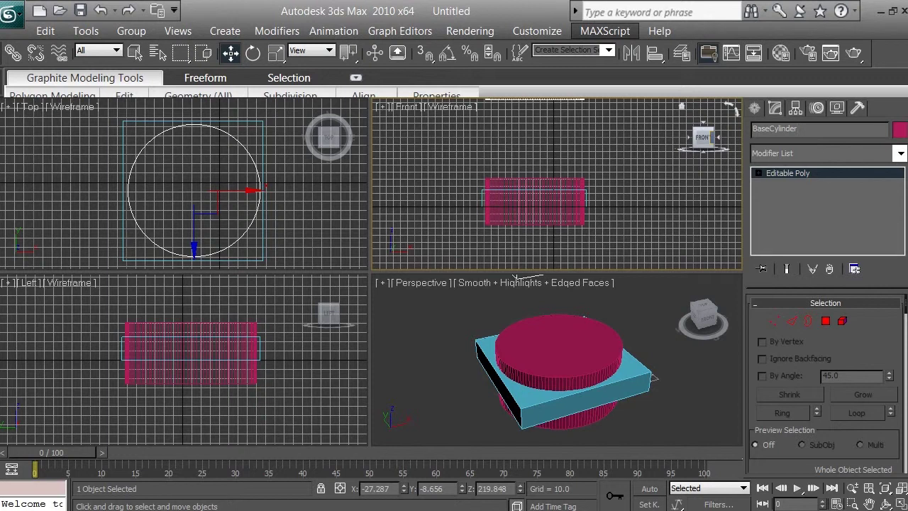
- Use the Select Object tool to select the box and the original cylinder in turn across the viewports
click(135, 53)
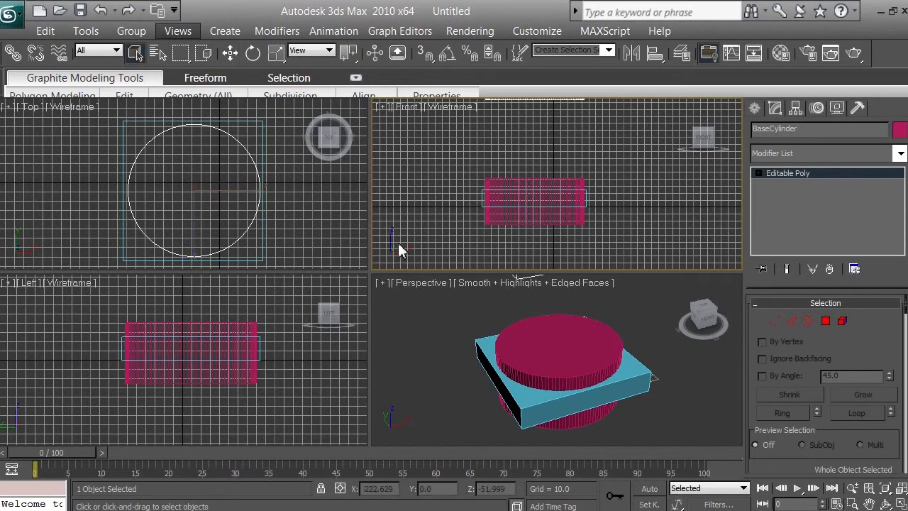
click(264, 246)
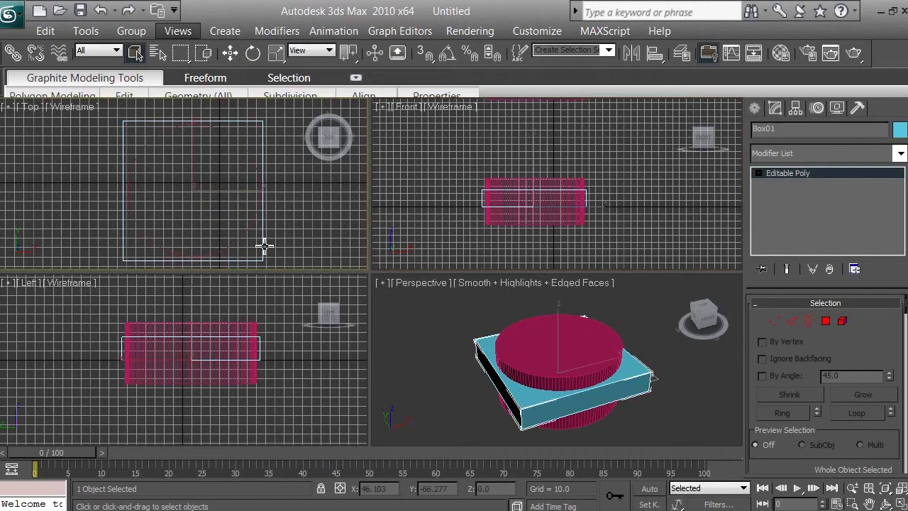
click(548, 226)
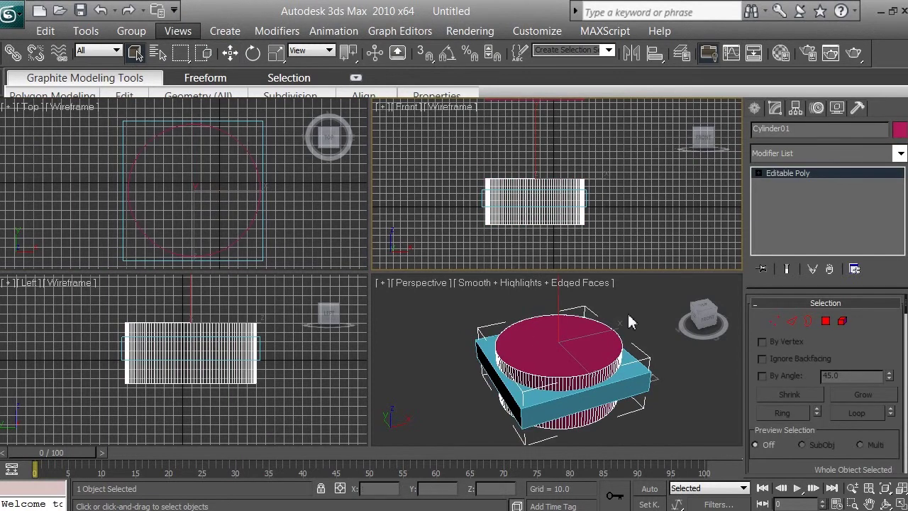
click(641, 378)
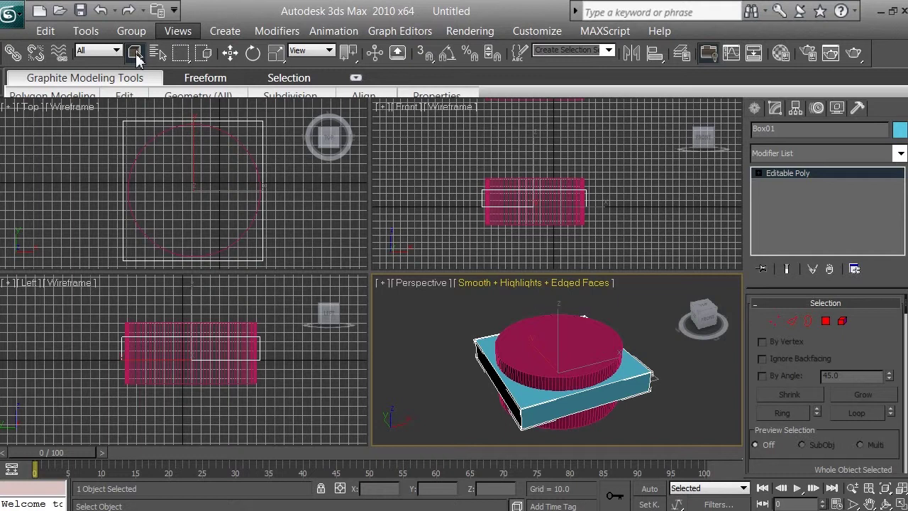
click(135, 54)
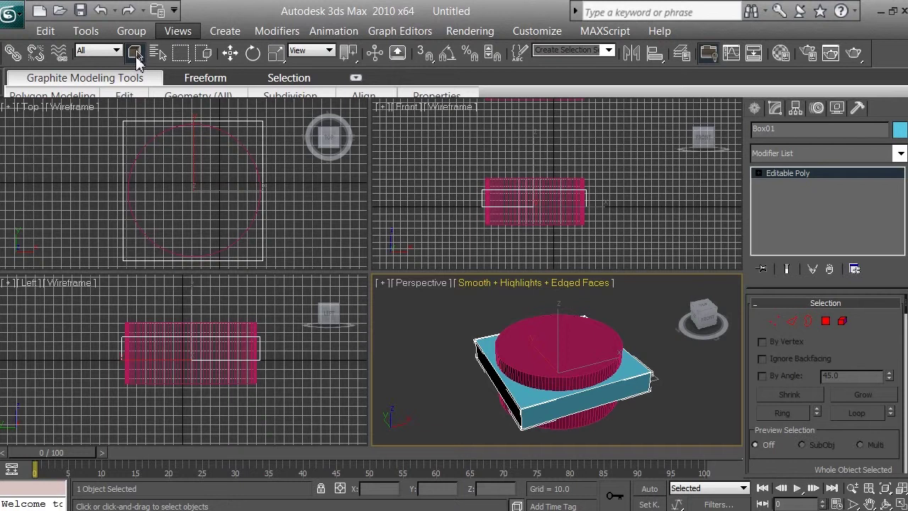
mouse_move(183, 92)
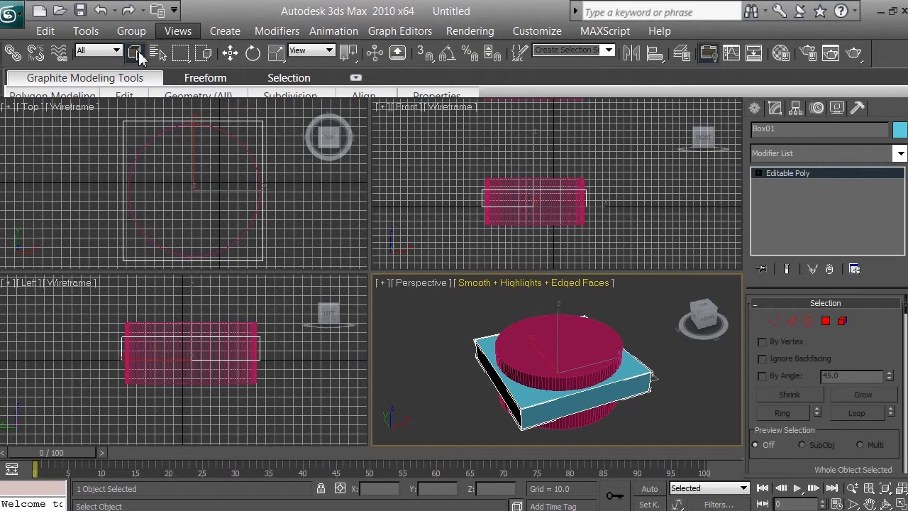
click(137, 54)
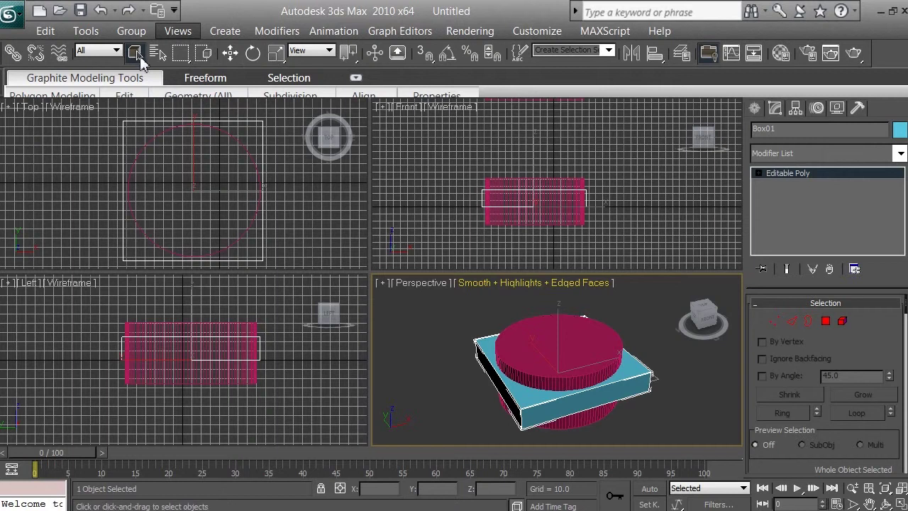
click(598, 380)
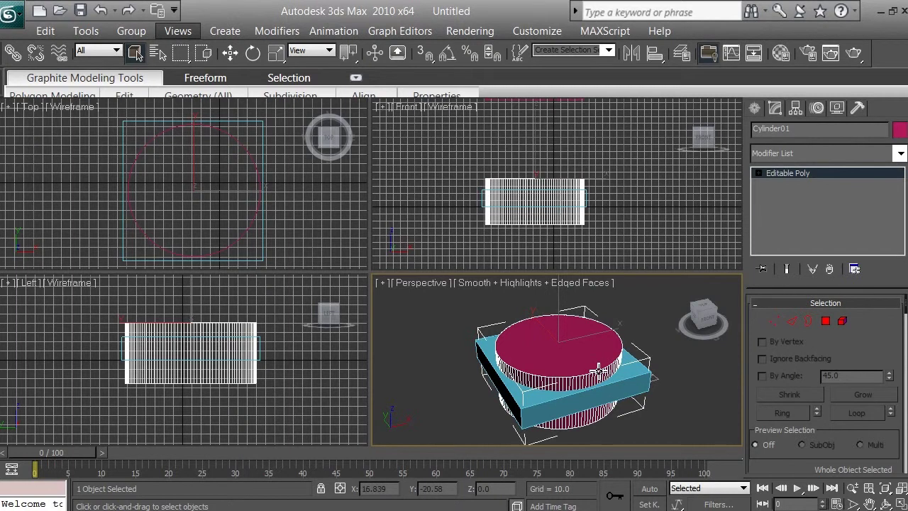
- Select the blue box in the Perspective view and rename it to BoxBase
click(637, 382)
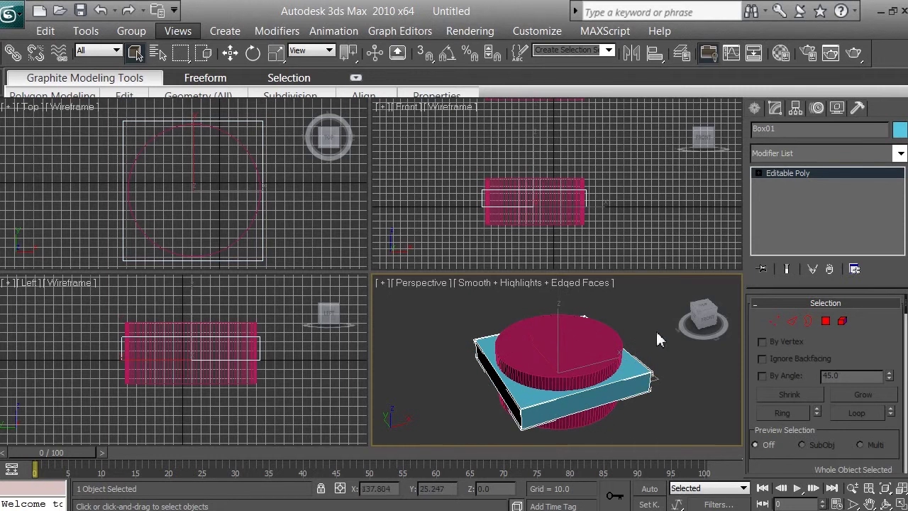
click(780, 132)
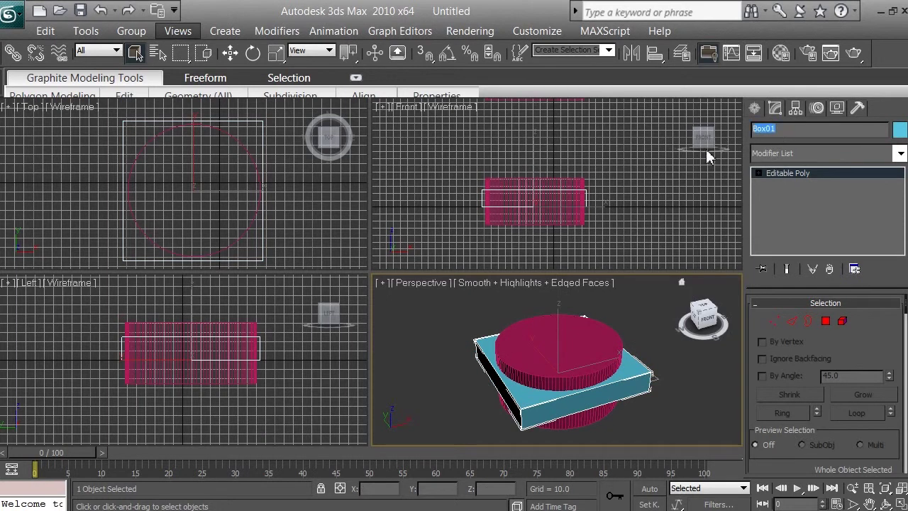
text(Bo)
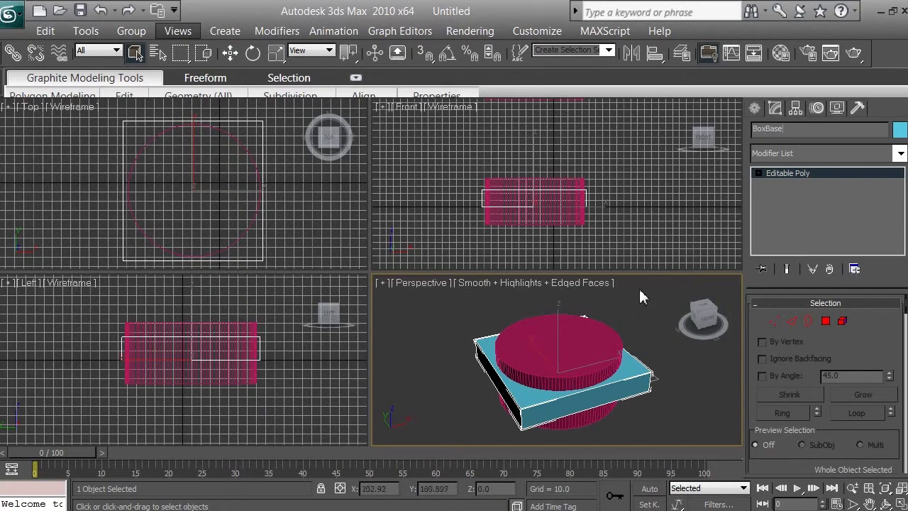
click(794, 135)
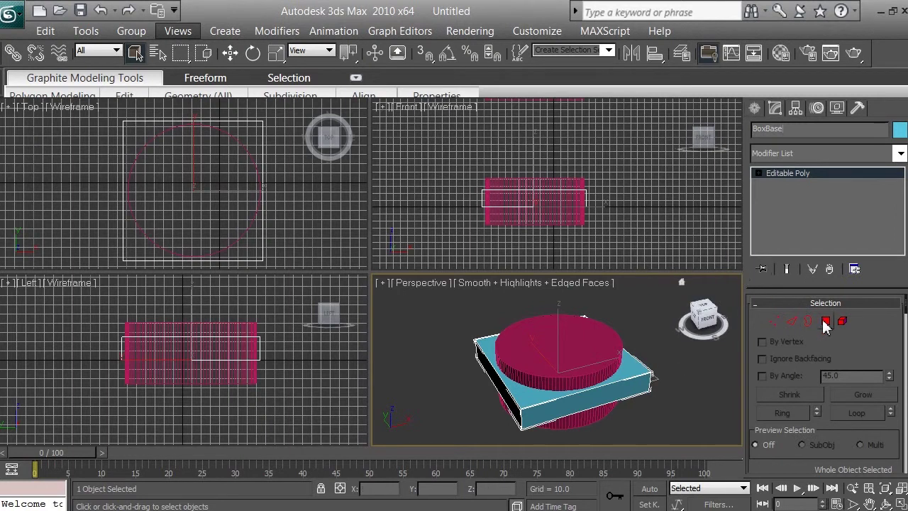
click(790, 323)
click(772, 323)
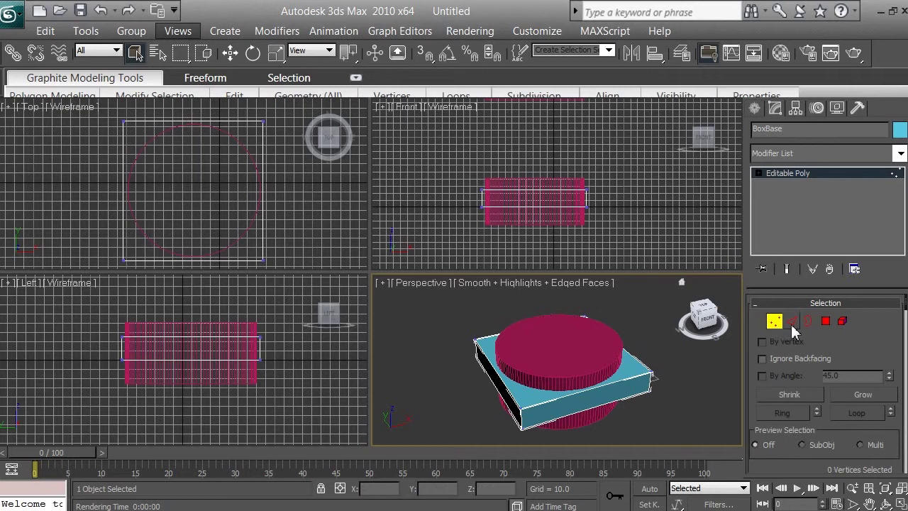
click(772, 324)
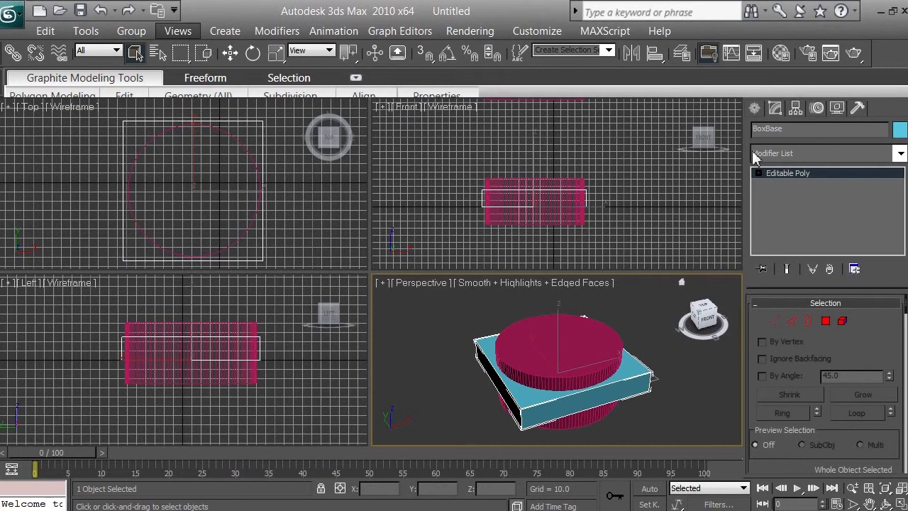
- Create a Boolean compound object from BoxBase with Cylinder01 as operand B, using Subtraction (A-B)
click(754, 109)
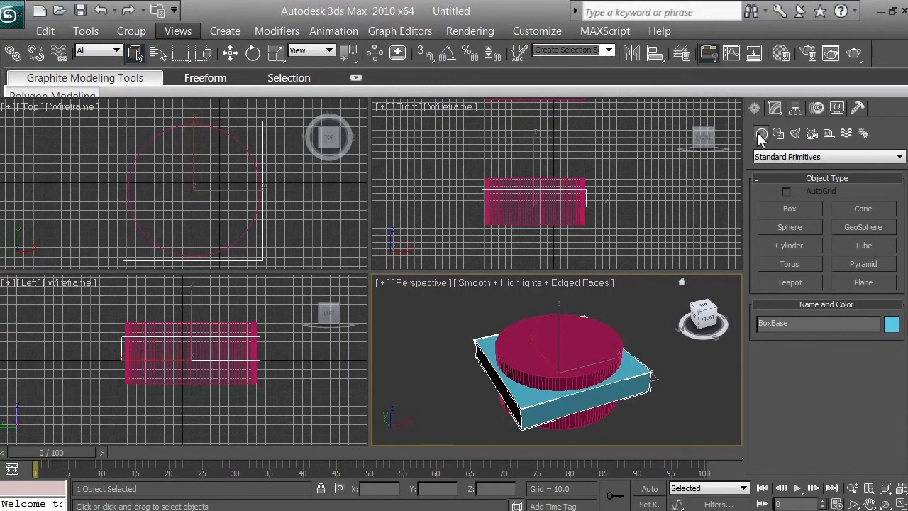
click(789, 160)
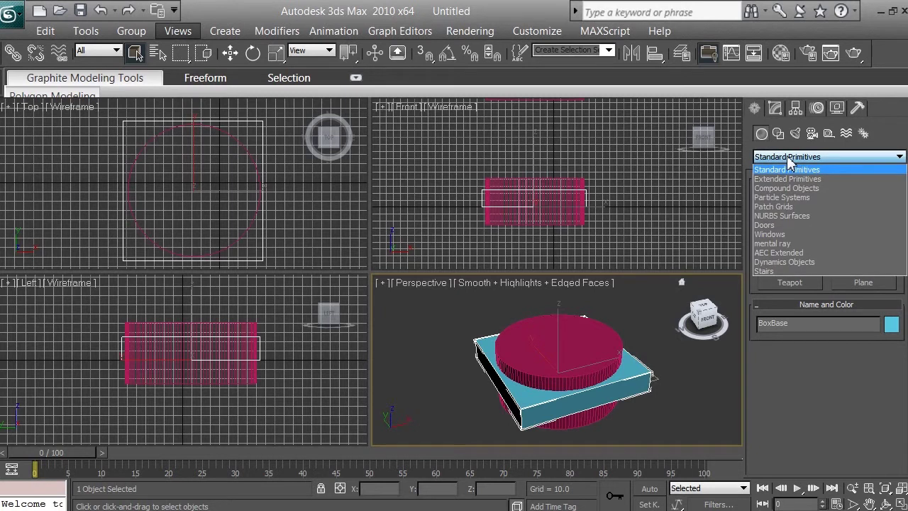
click(827, 189)
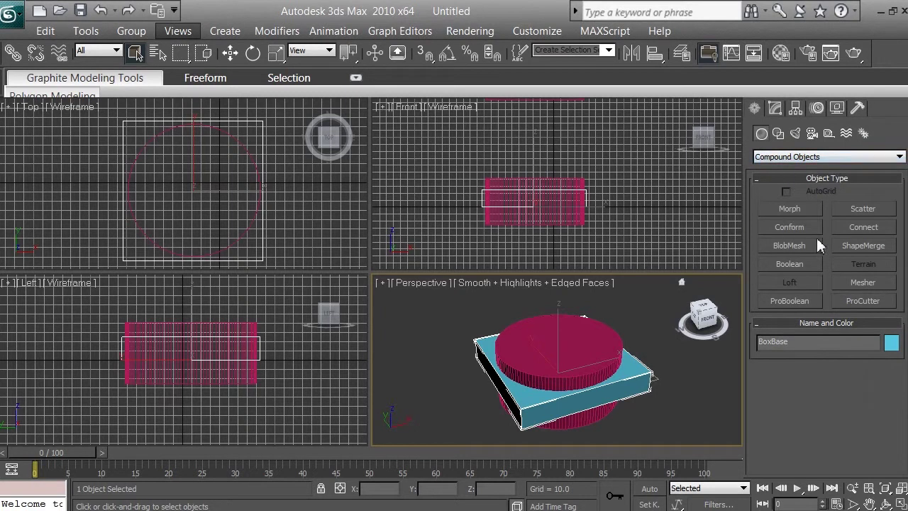
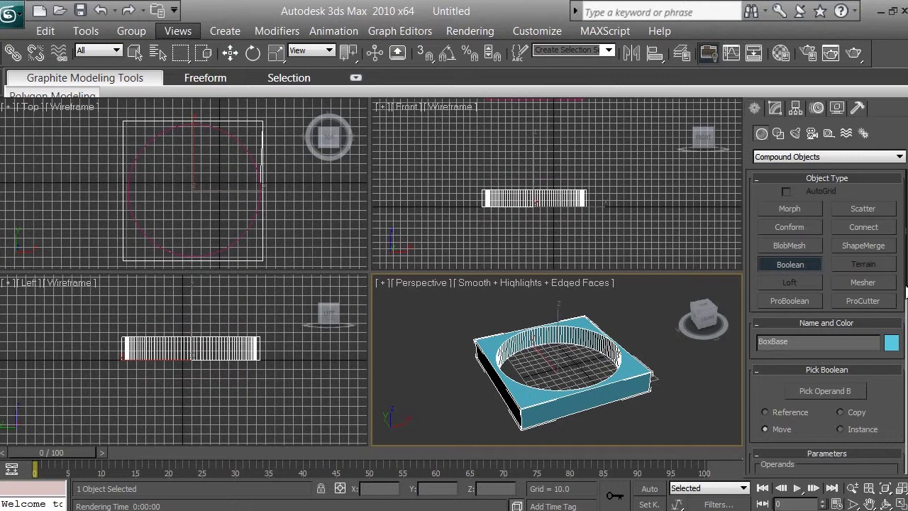
- Try the Union, Intersection and Subtraction (B-A) operations on the Boolean, and return it to Subtraction (A-B)
drag(905, 288, 905, 413)
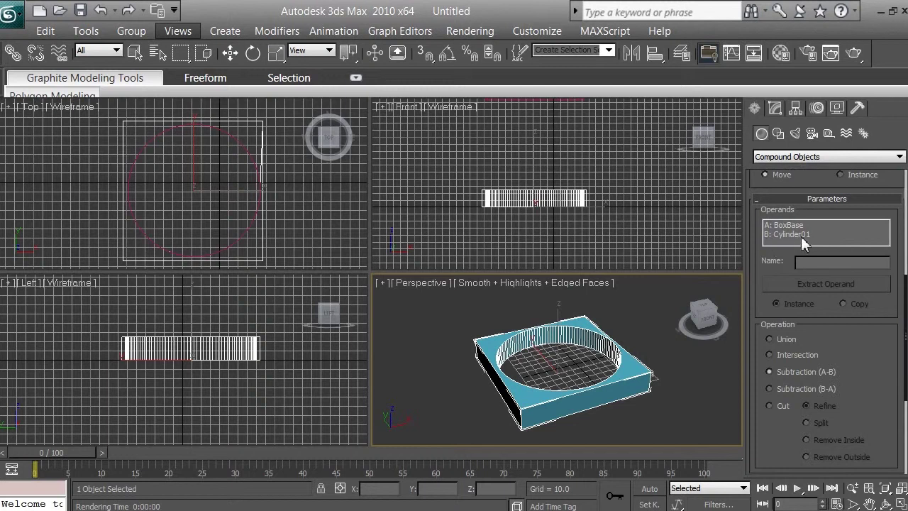
click(783, 340)
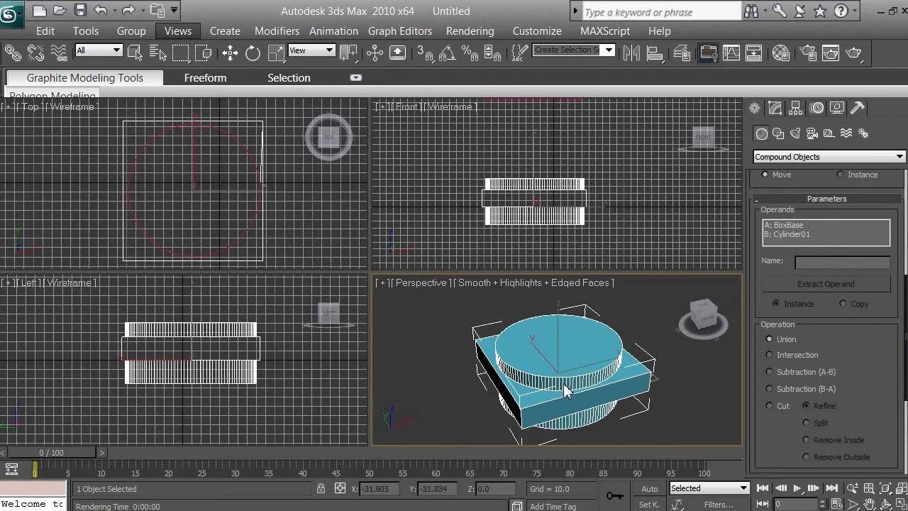
click(769, 355)
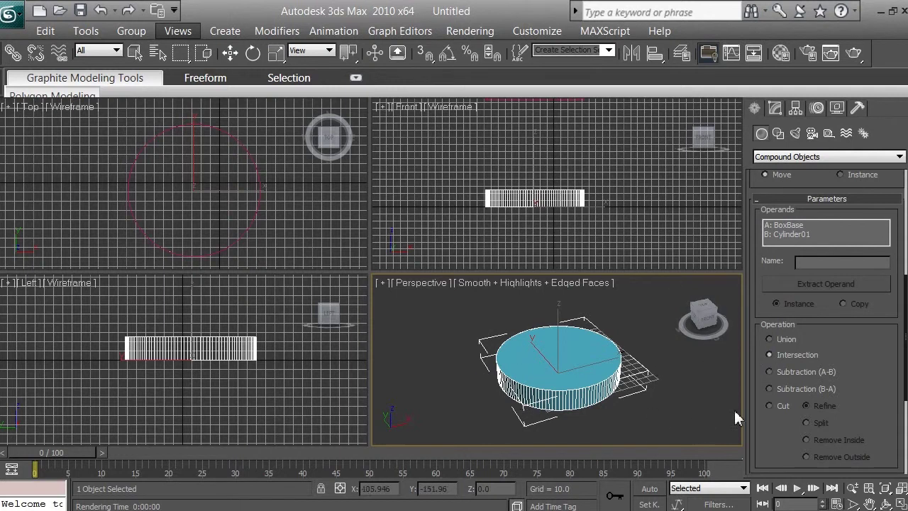
click(769, 372)
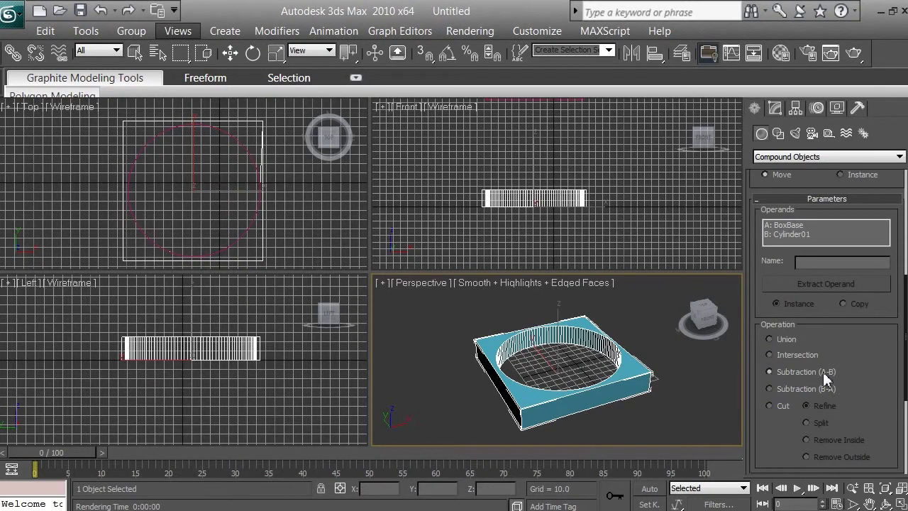
click(768, 388)
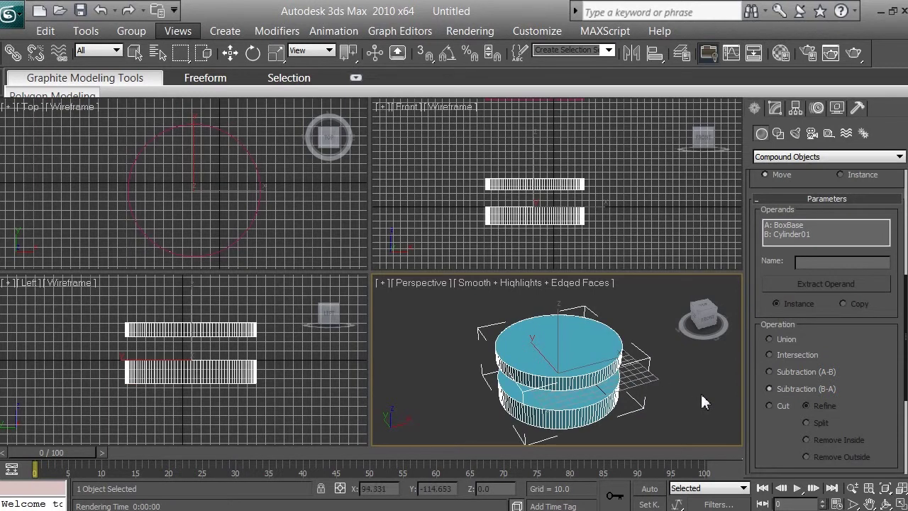
click(770, 371)
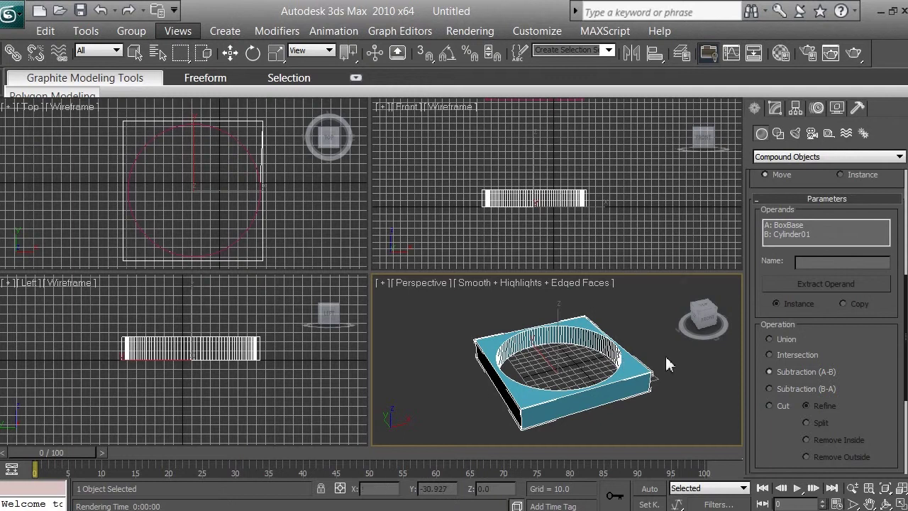
- Convert the Boolean result BoxBase to an Editable Poly
click(775, 111)
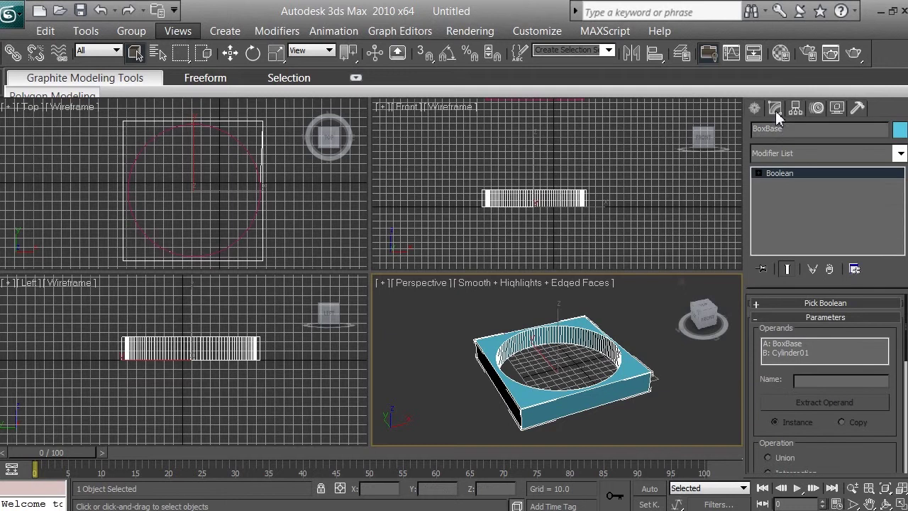
right_click(789, 175)
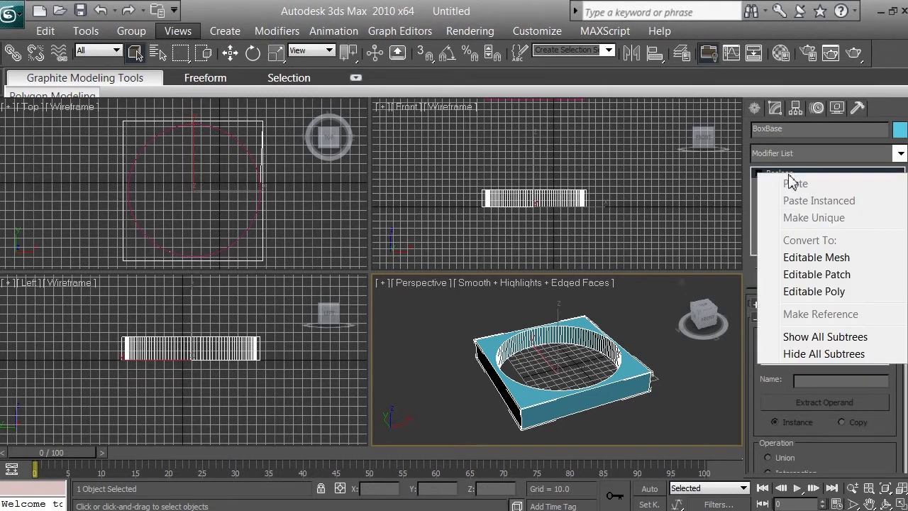
click(818, 291)
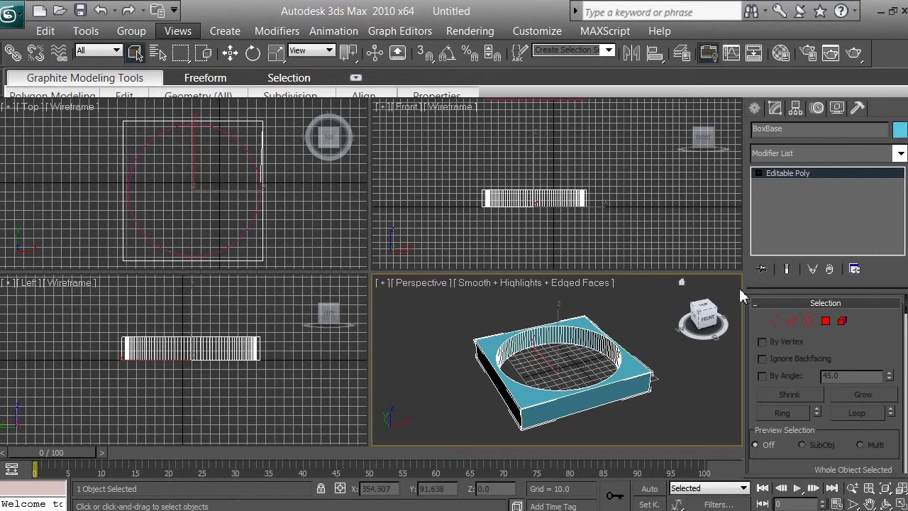
- Switch object creation from Compound Objects to Standard Primitives and activate the Cylinder tool
click(755, 108)
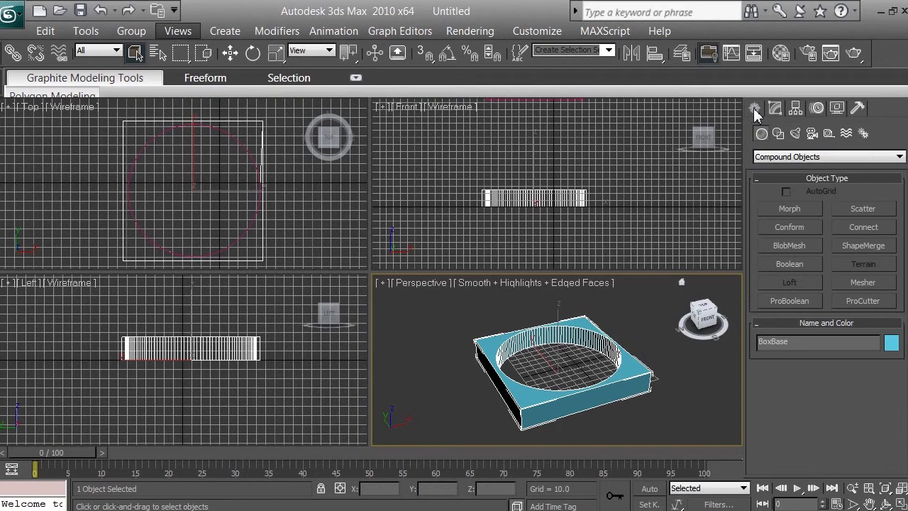
click(780, 157)
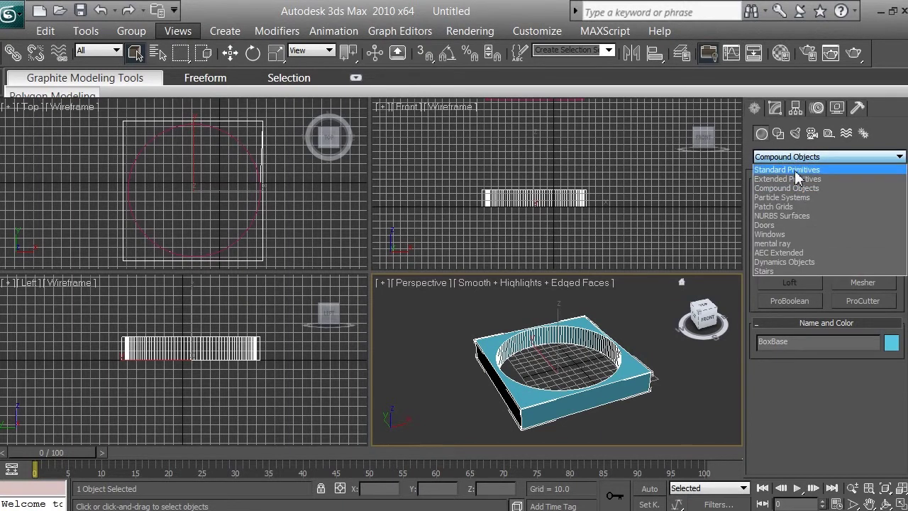
click(797, 170)
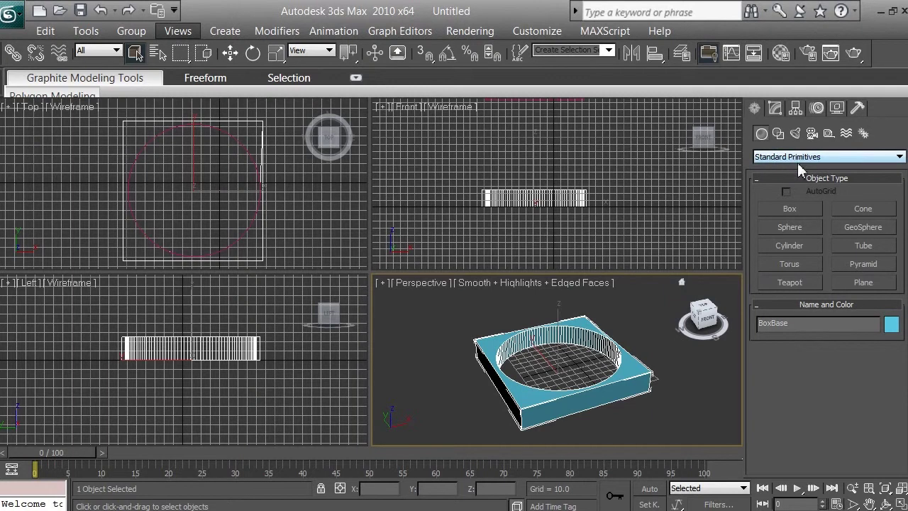
click(795, 246)
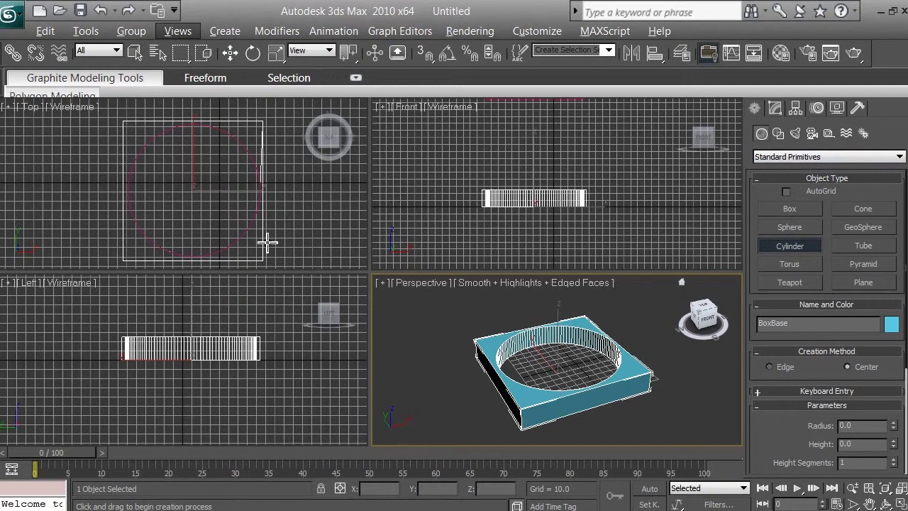
- Switch to Windows Photo Viewer to examine the fan reference photo's corner holes, and return to 3ds Max
key(alt+Tab)
key(alt+Tab)
key(alt+Tab)
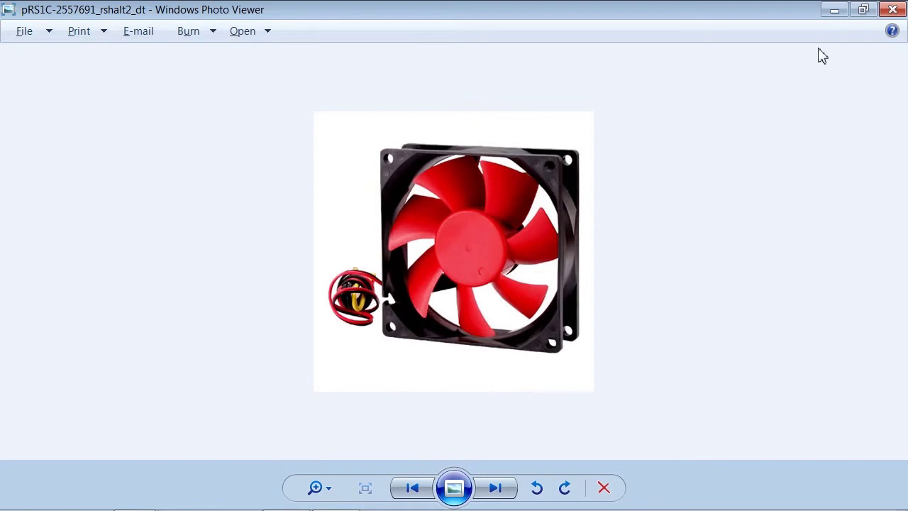
click(835, 11)
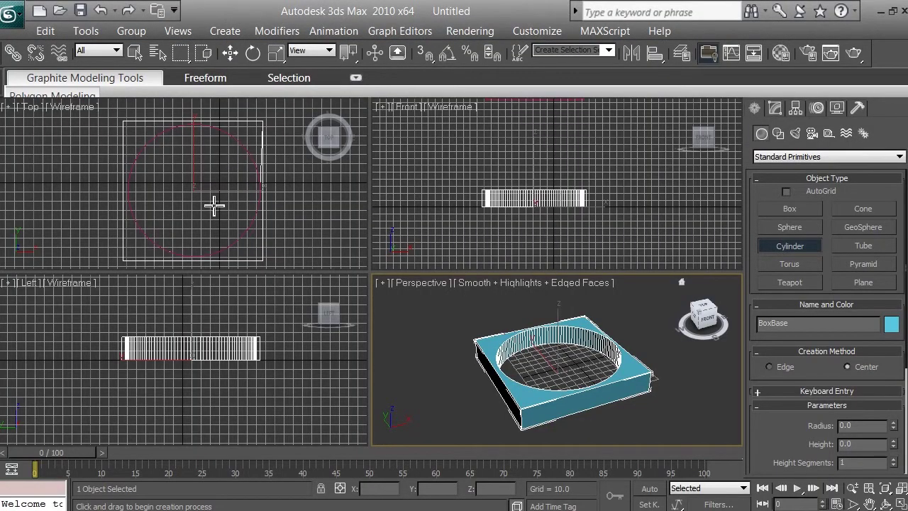
- Draw a small cylinder of radius about 8.2 and height about 50.3 in the box's lower-right corner in the Top view
click(290, 205)
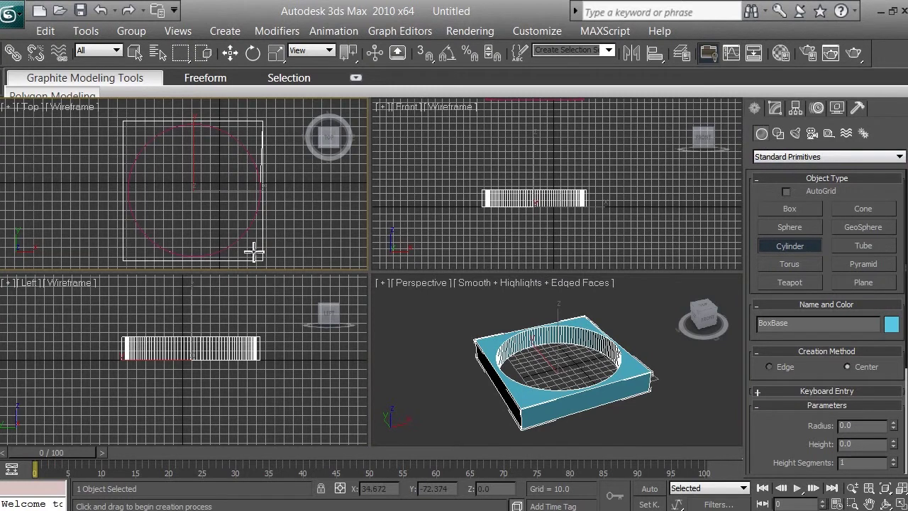
drag(254, 251, 255, 247)
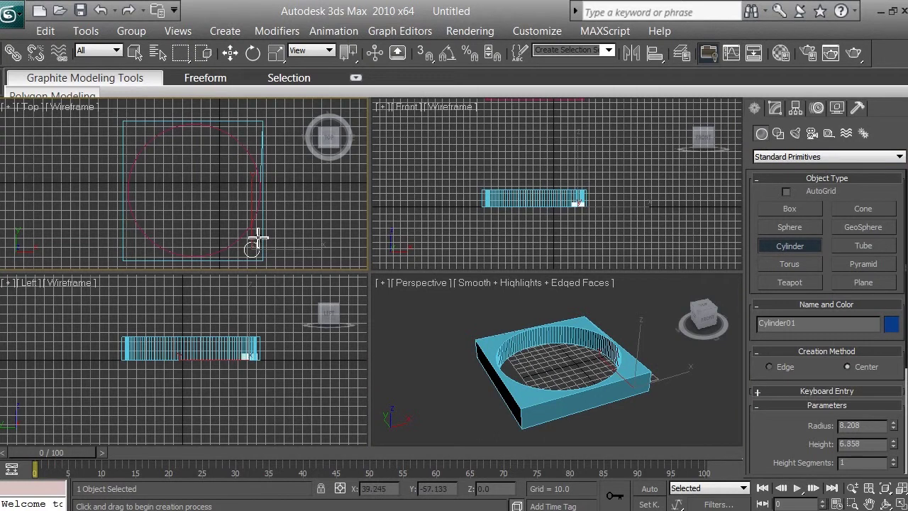
click(260, 199)
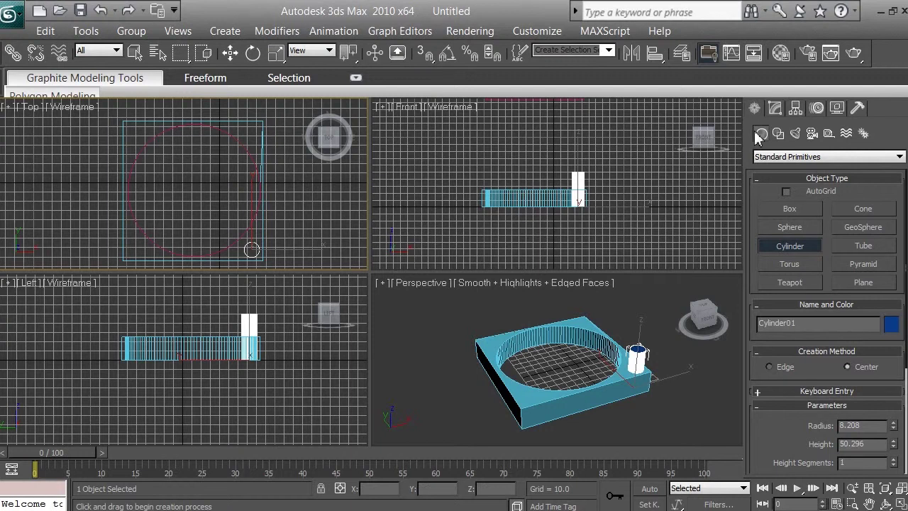
- Convert the small corner cylinder to an Editable Poly and leave it at whole-object level
click(775, 109)
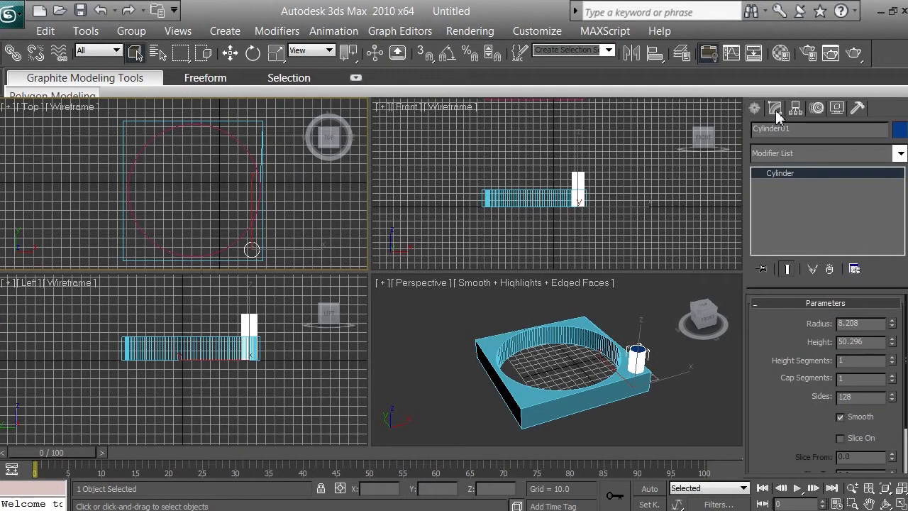
right_click(790, 180)
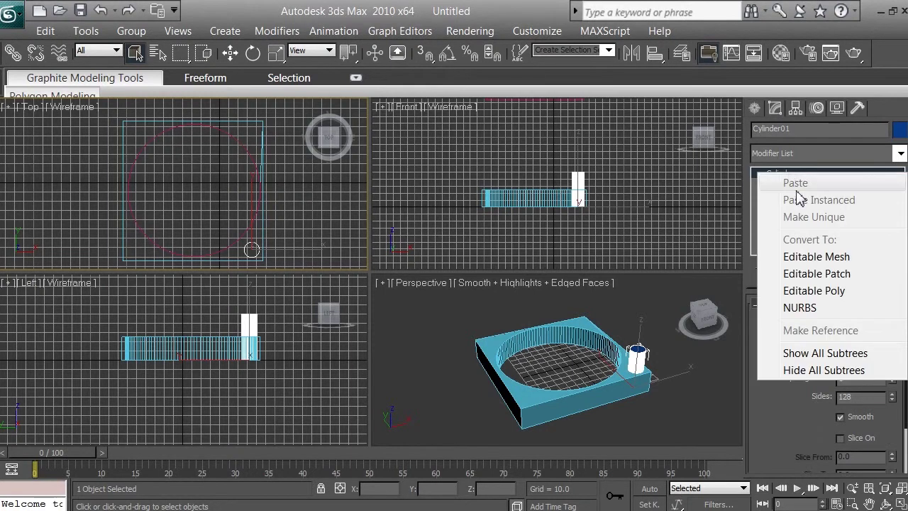
click(816, 290)
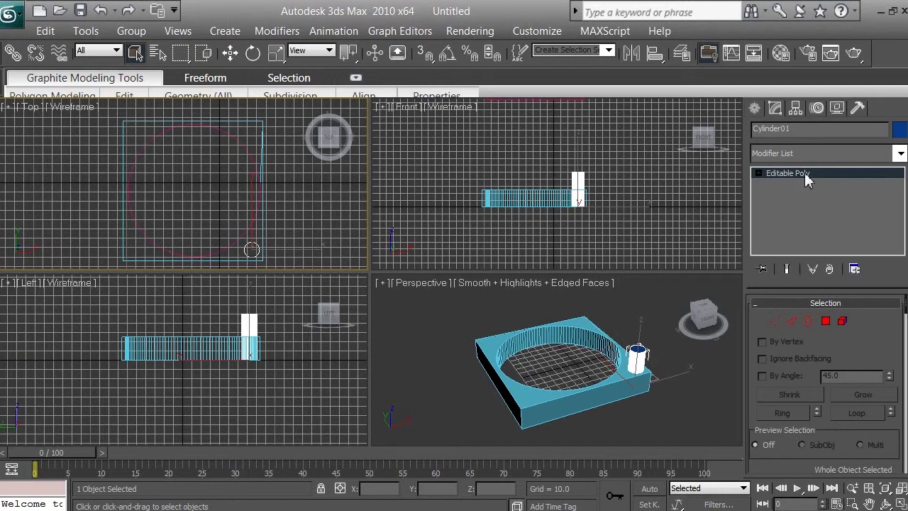
key(1)
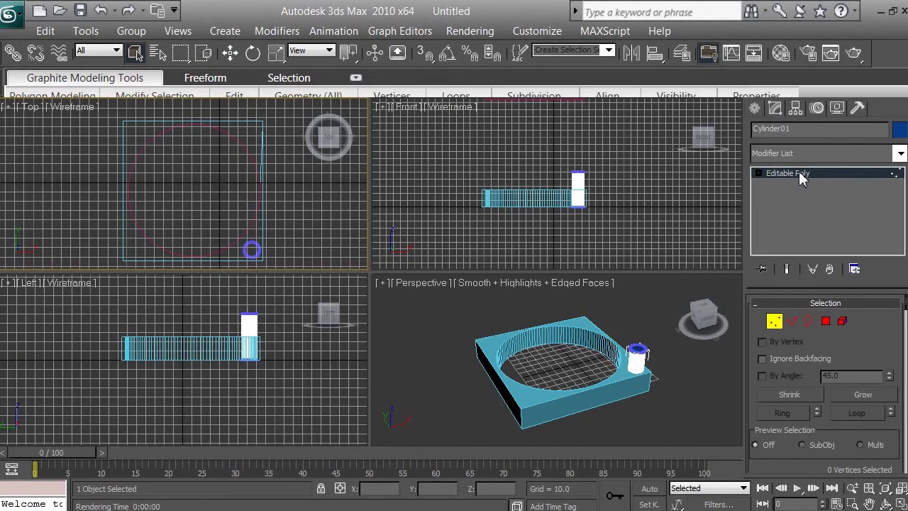
click(772, 322)
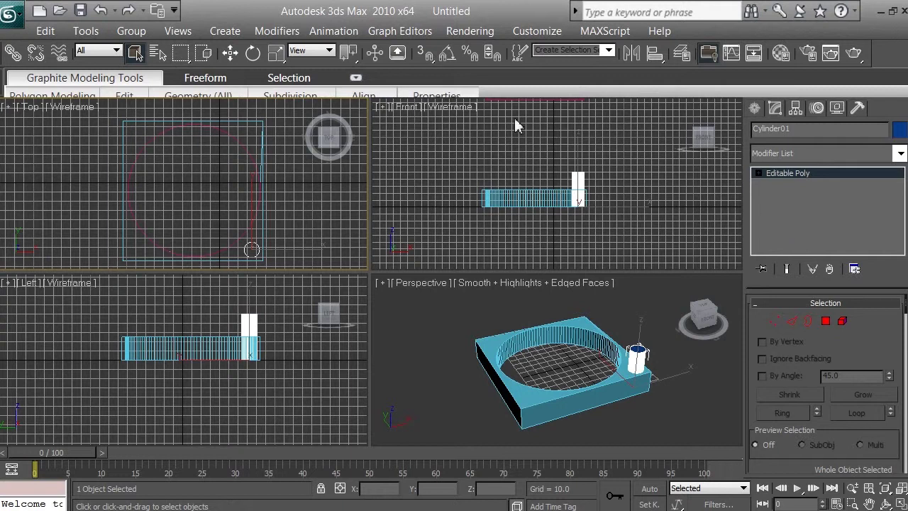
- Move the small corner cylinder straight down in the Front view to a Z of about -13.06, through the box's thickness
click(232, 54)
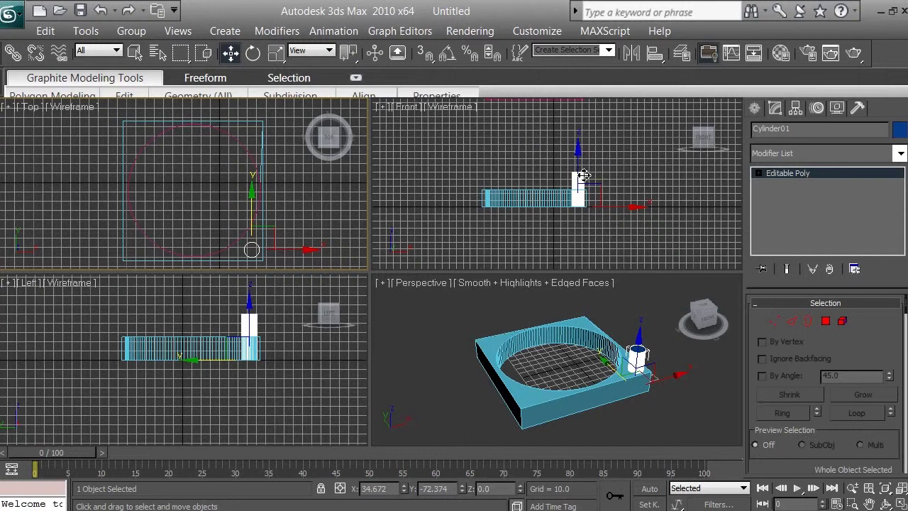
right_click(620, 168)
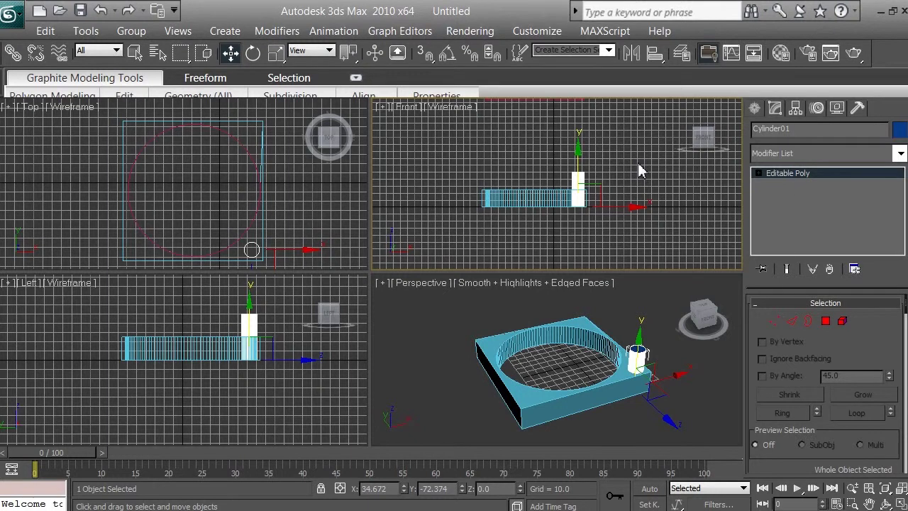
right_click(639, 209)
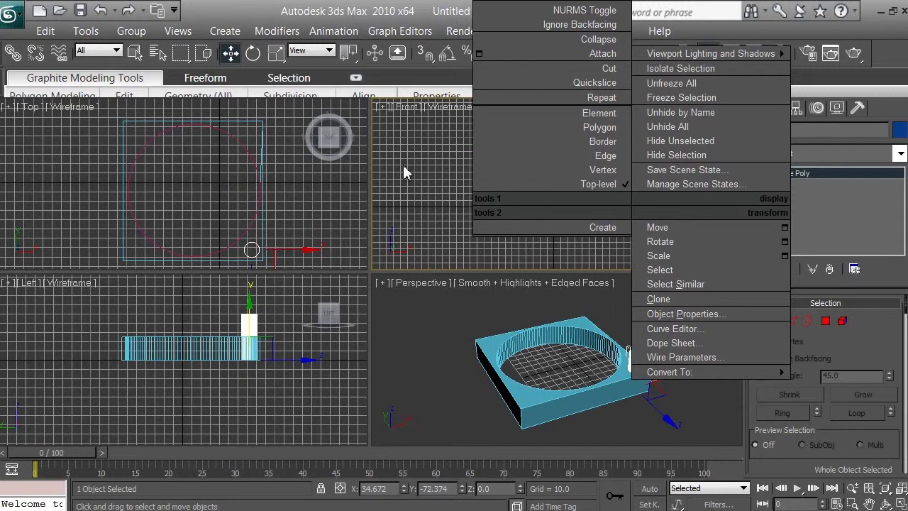
click(411, 126)
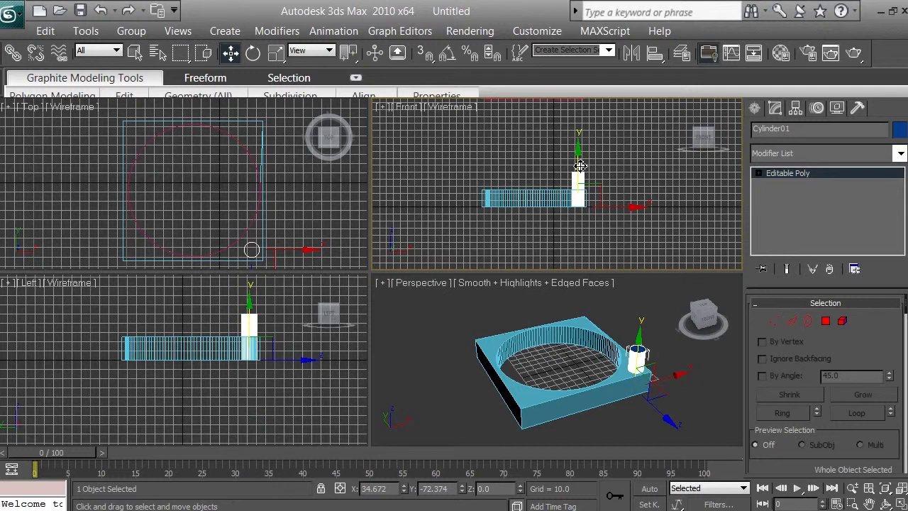
drag(580, 168, 582, 175)
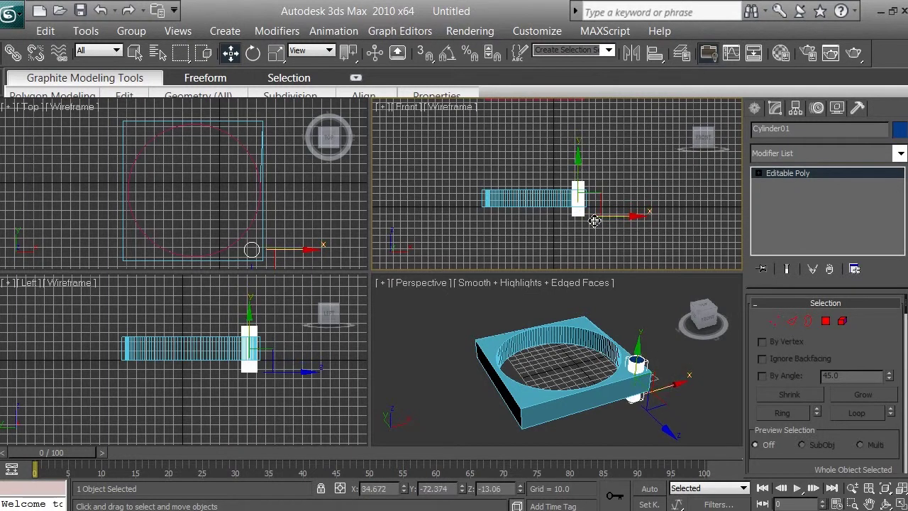